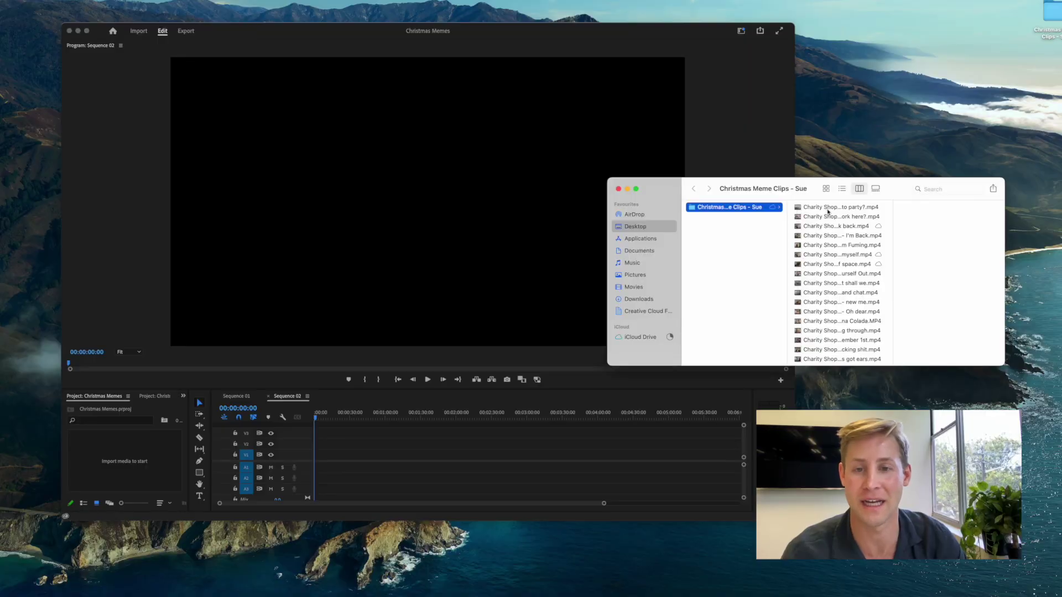
Select all 17 meme clips in Finder and drop them onto the Sequence 02 timeline.
left_click(828, 208)
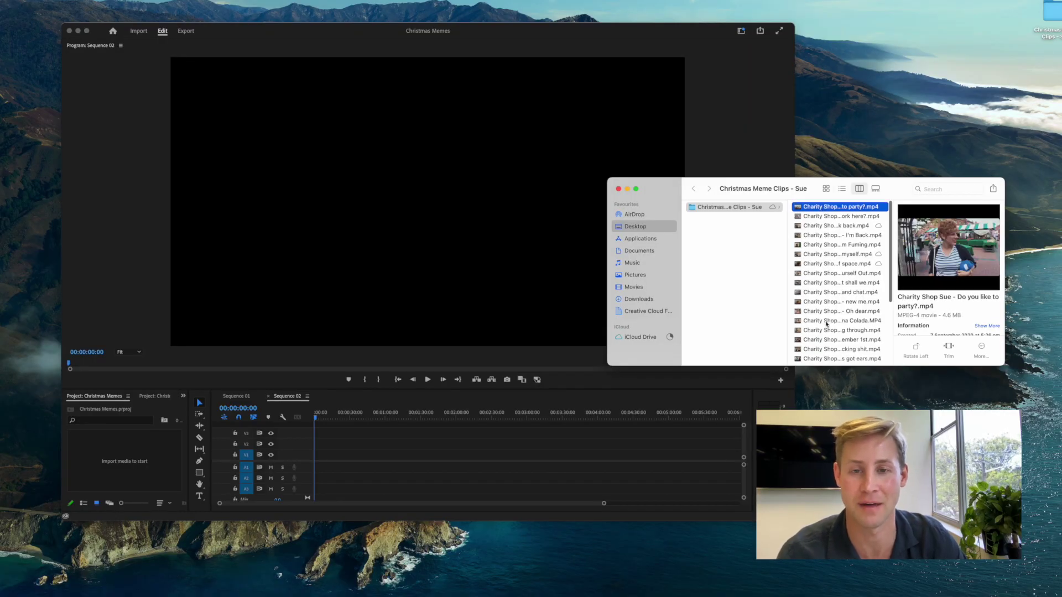
key("super+a")
left_click_drag(835, 304, 421, 449)
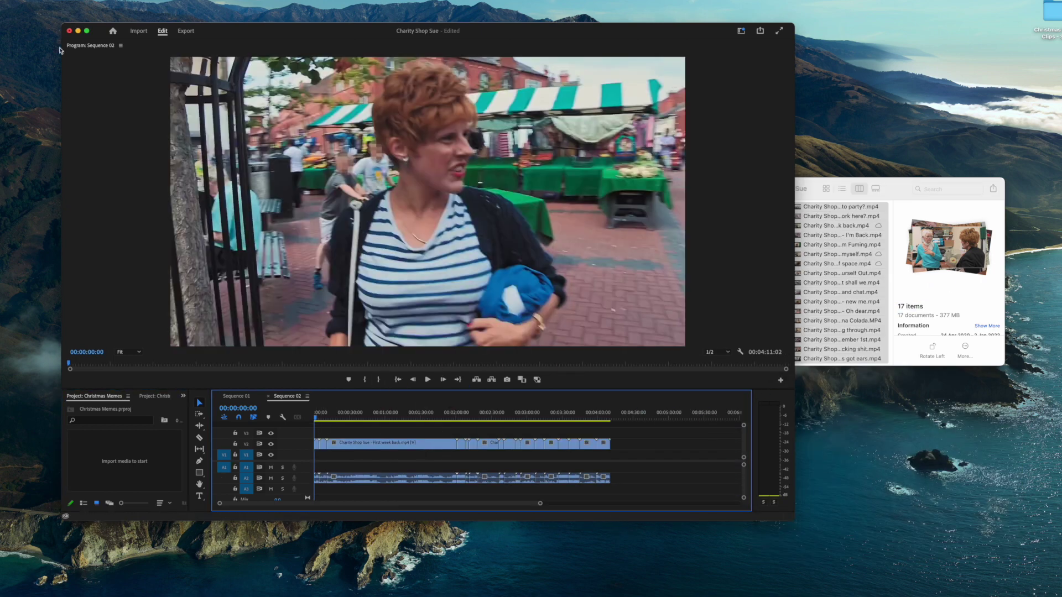
left_click(114, 2)
Change Sequence 02's frame size to 1000 × 1000 and confirm deleting previews.
left_click(123, 1)
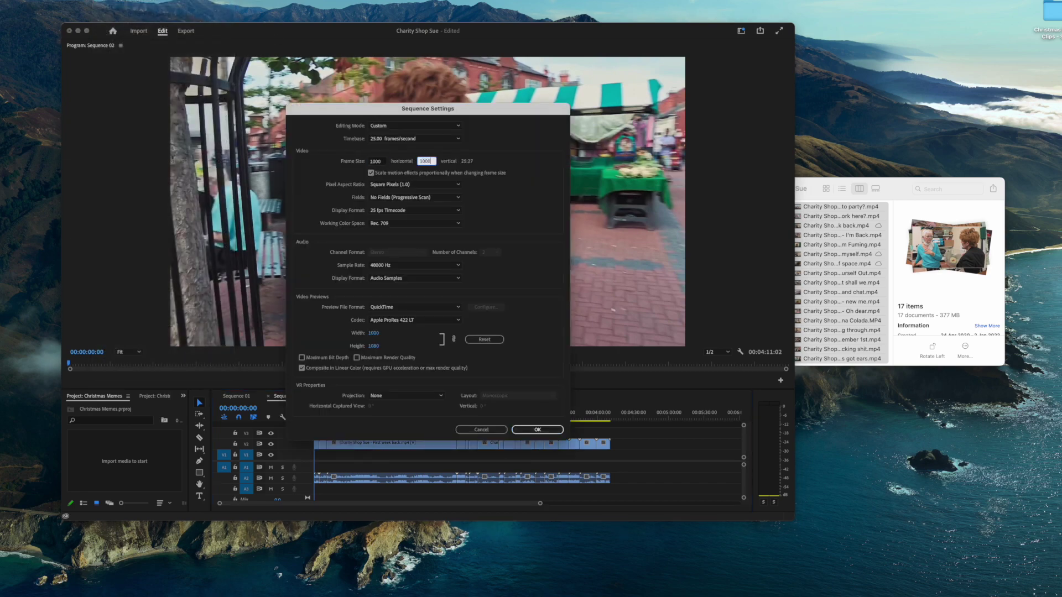
left_click(525, 434)
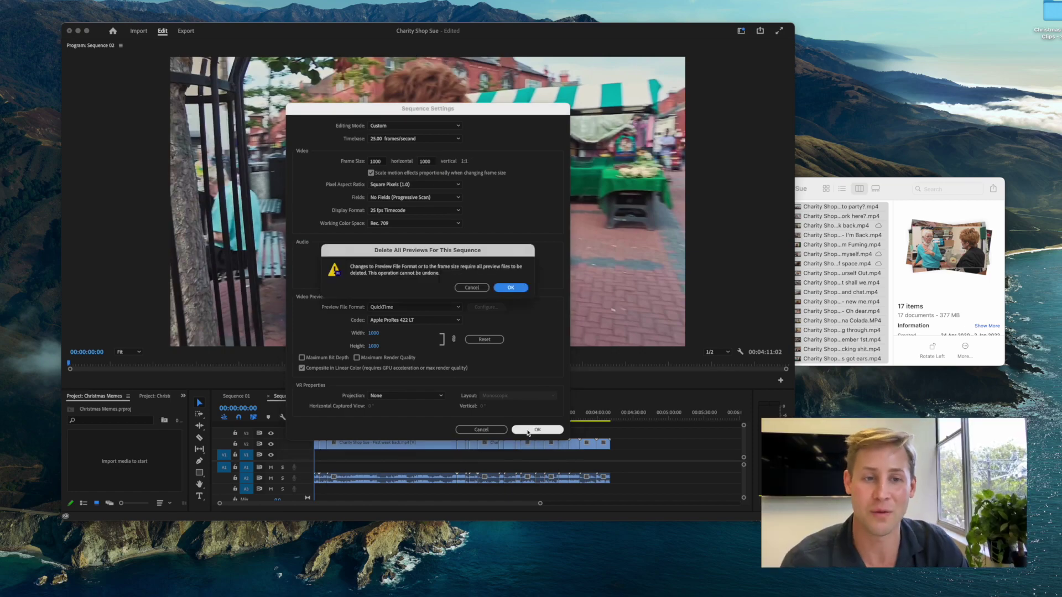
left_click(510, 288)
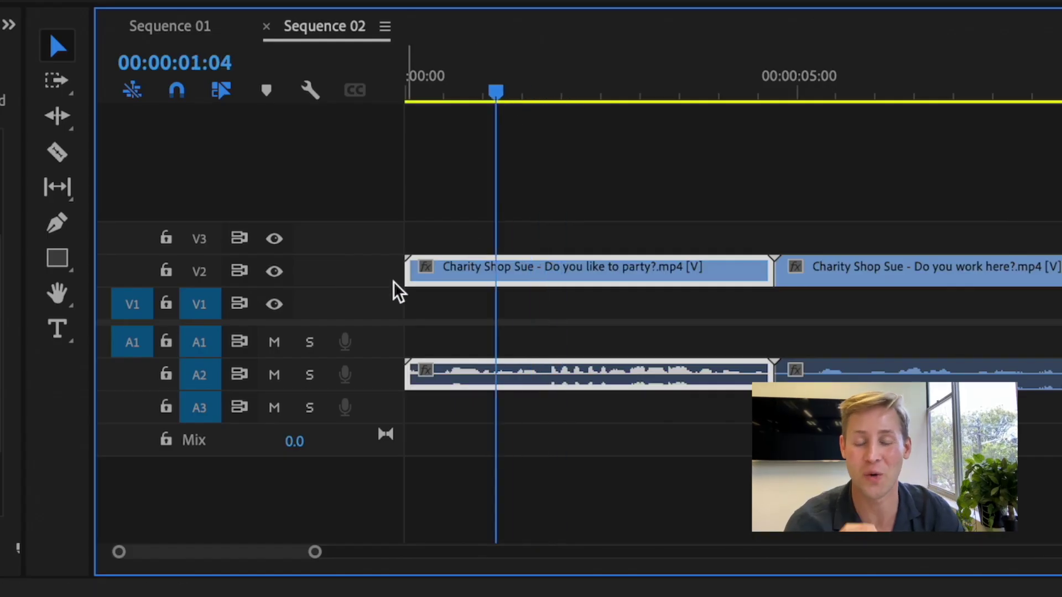
Trim a few frames off the first clip's start and shorten its end.
left_click_drag(317, 446, 322, 445)
mouse_move(426, 275)
left_mouse_down()
mouse_move(438, 277)
mouse_move(423, 277)
left_mouse_up()
left_click_drag(763, 279, 725, 277)
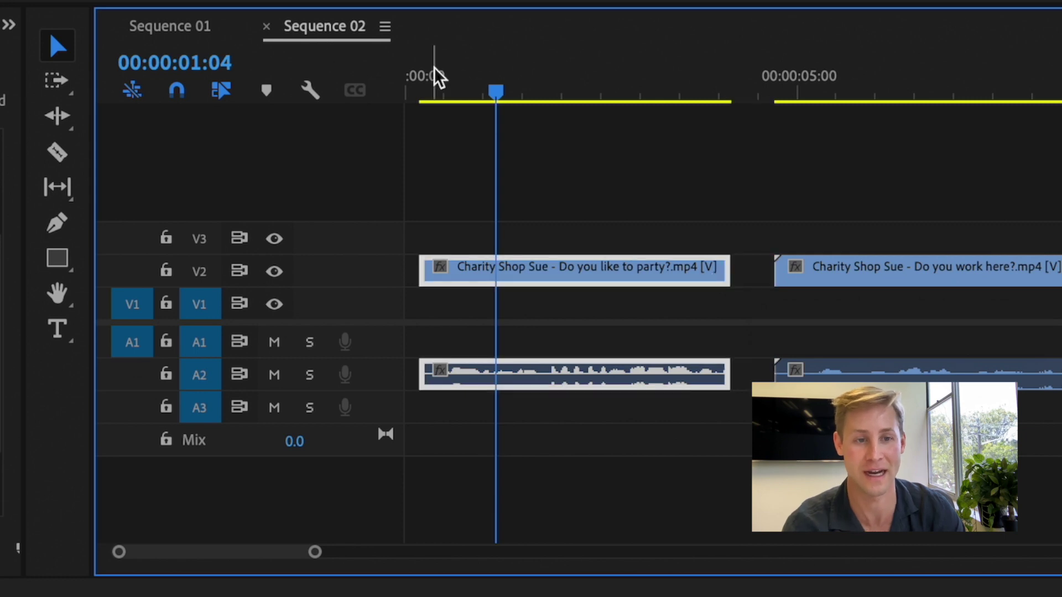
left_click_drag(494, 105, 421, 107)
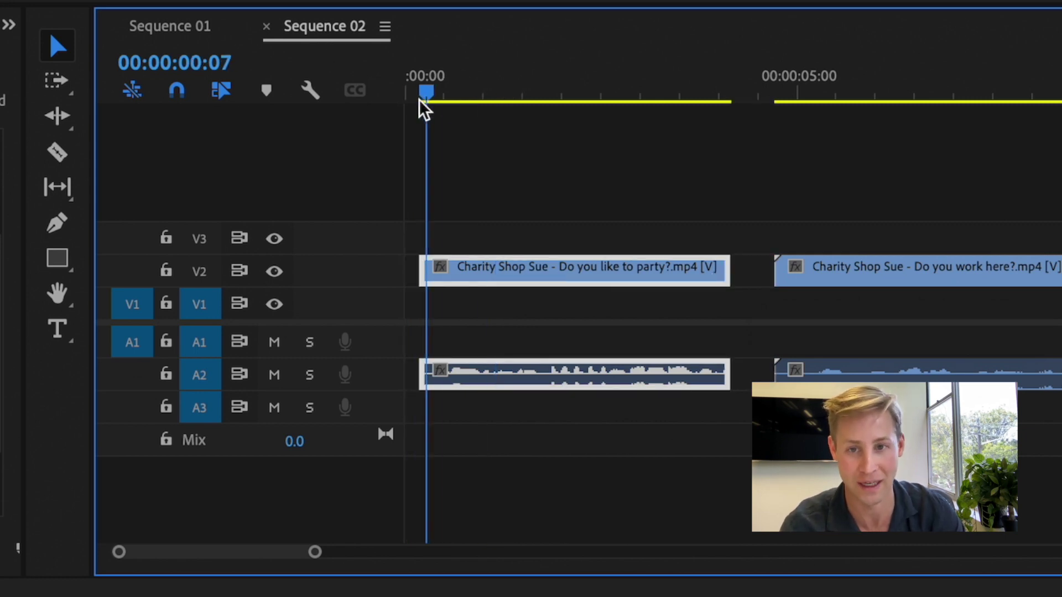
Unlink the second clip's audio, trim its start, and move it to A3 six frames earlier.
right_click(457, 413)
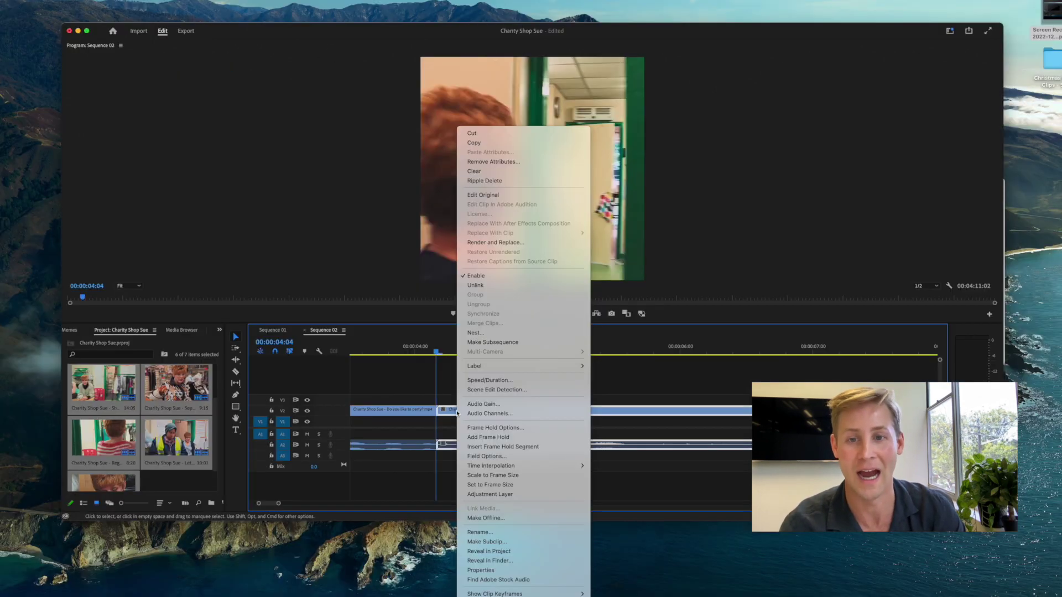
left_click(475, 284)
left_click(469, 451)
left_click_drag(440, 446, 464, 446)
left_click(468, 463)
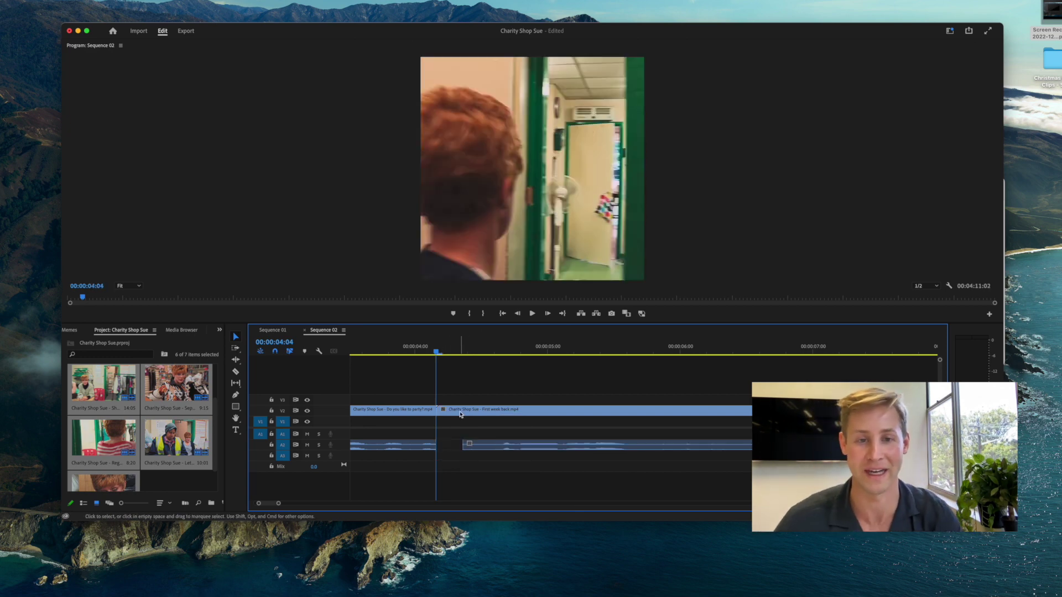
left_click_drag(484, 441, 452, 460)
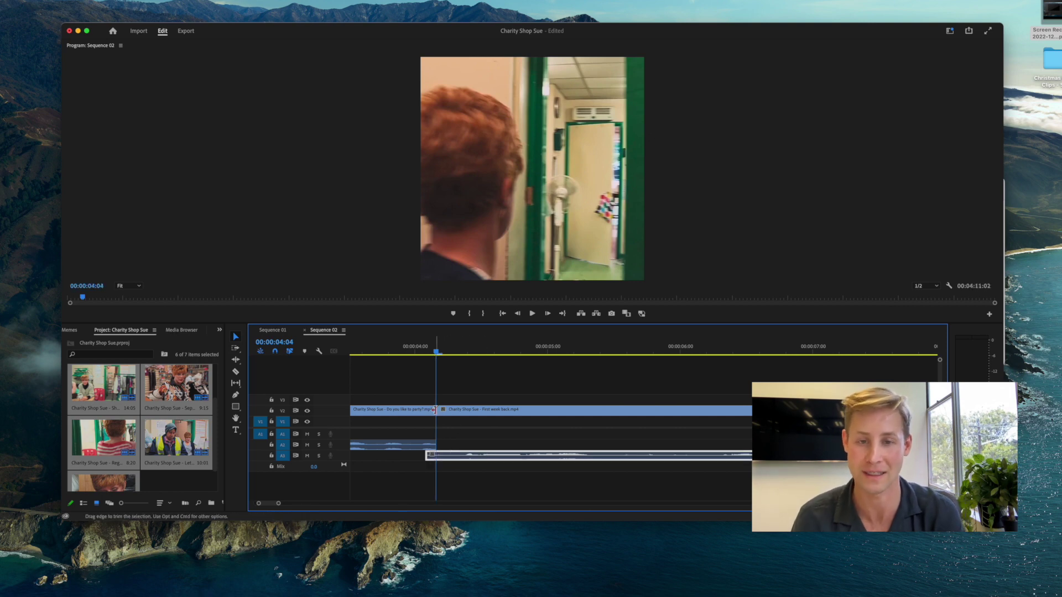
mouse_move(440, 410)
left_mouse_down()
mouse_move(472, 416)
mouse_move(442, 412)
left_mouse_up()
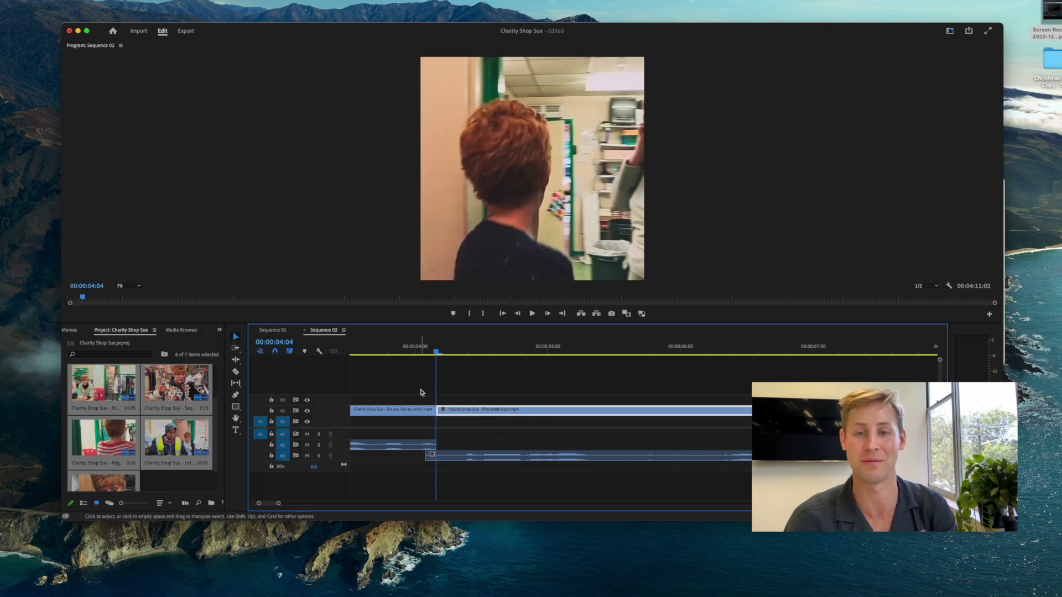
Play back the sequence from just before the cut to review it.
left_click(410, 354)
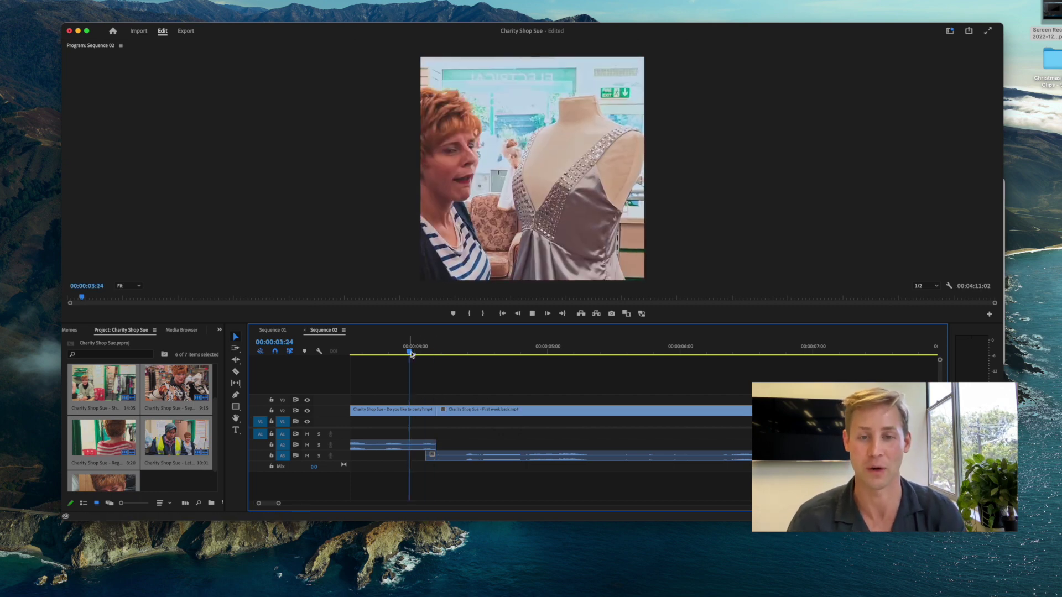
key("space")
left_click(409, 354)
key("space")
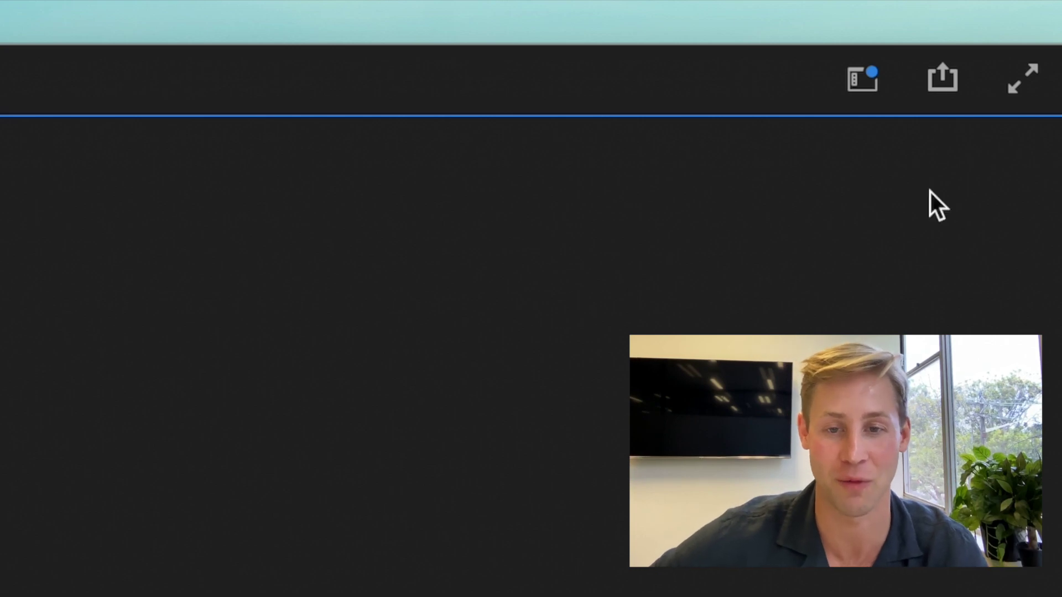
Quick-export Sequence 02 as an H.264 MP4 with the Match Source preset.
left_click(945, 73)
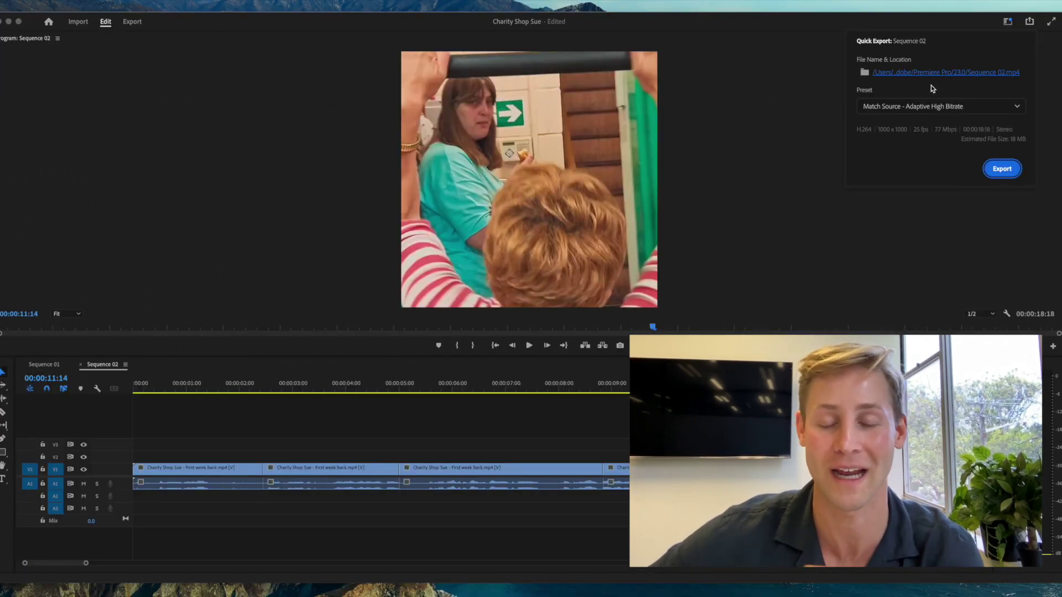
left_click(1001, 168)
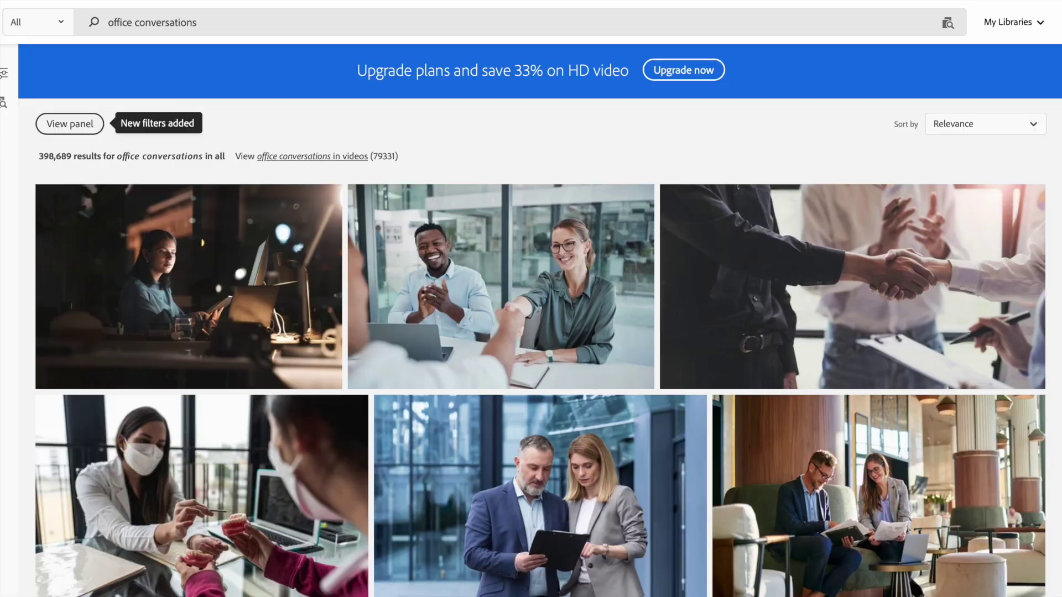
Scroll the office conversations results and license the smiling headset woman photo.
mouse_move(321, 369)
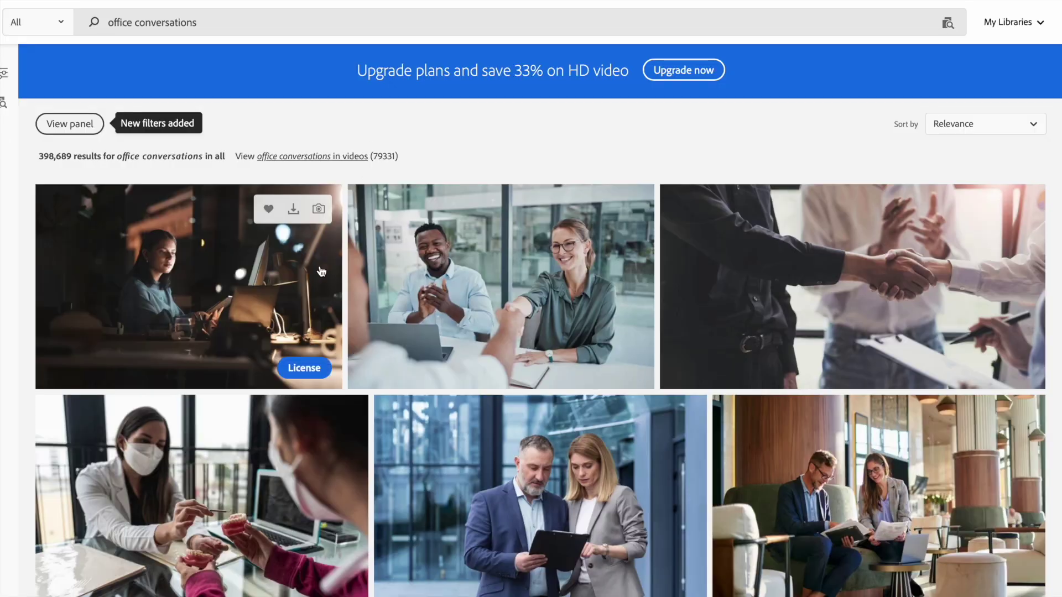
scroll(320, 285, "down", 10)
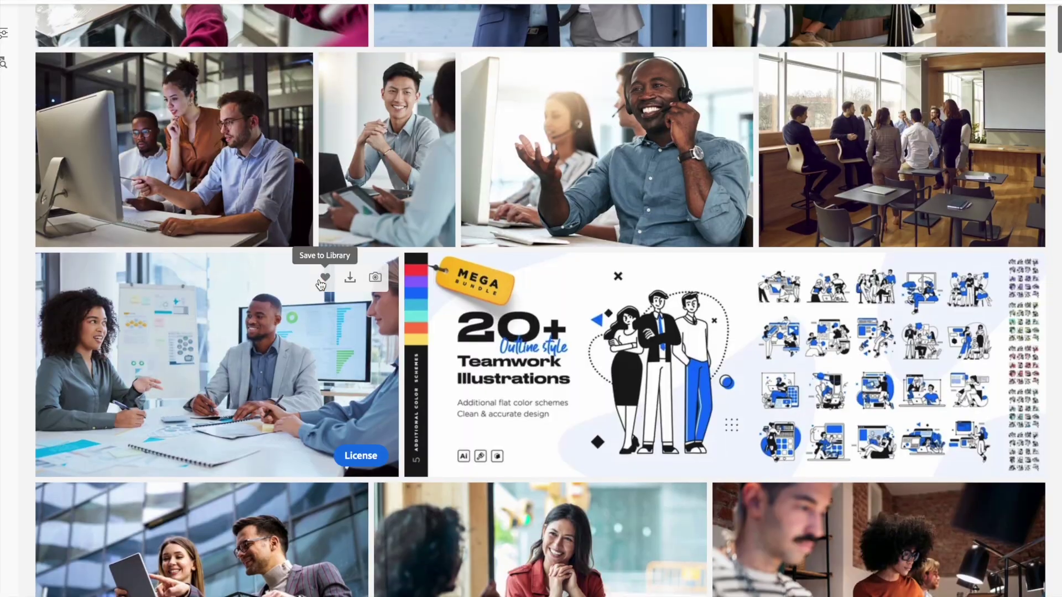
scroll(319, 285, "down", 15)
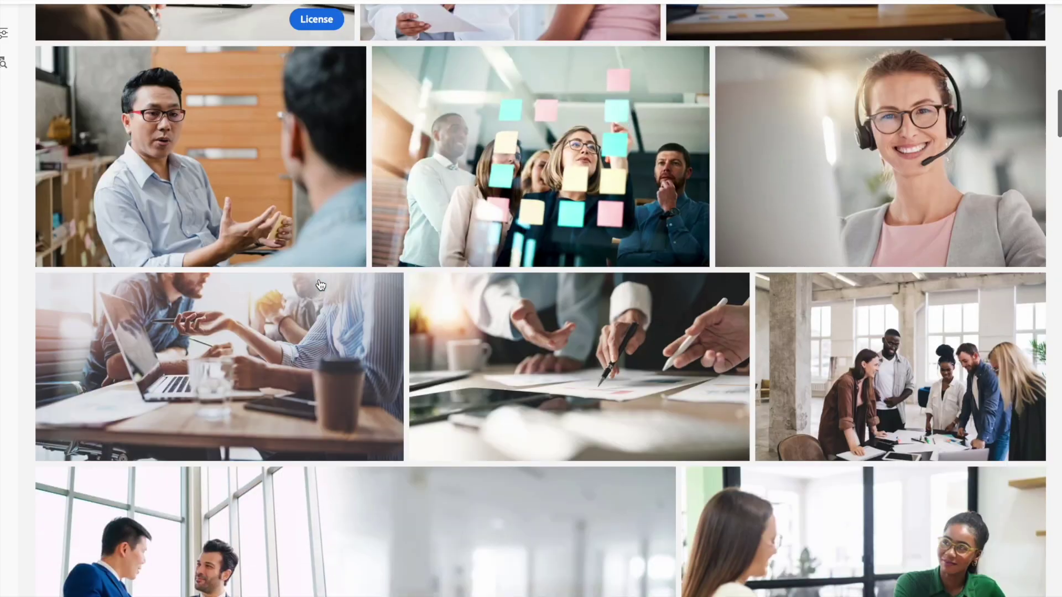
left_click(1005, 249)
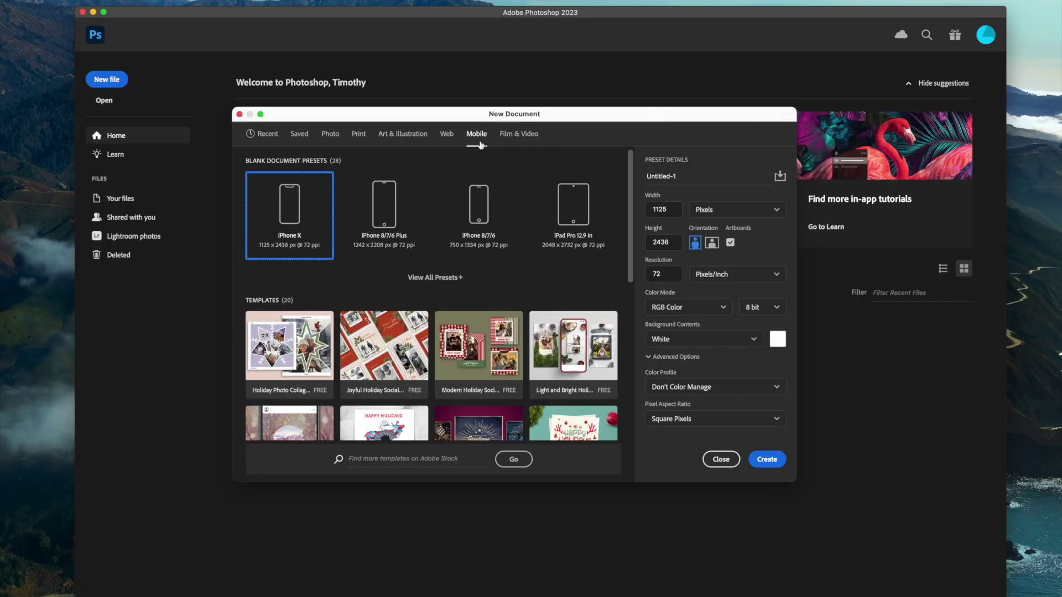
Create a 1080 × 1920 px, 300 ppi portrait document from the Film & Video presets.
left_click(523, 136)
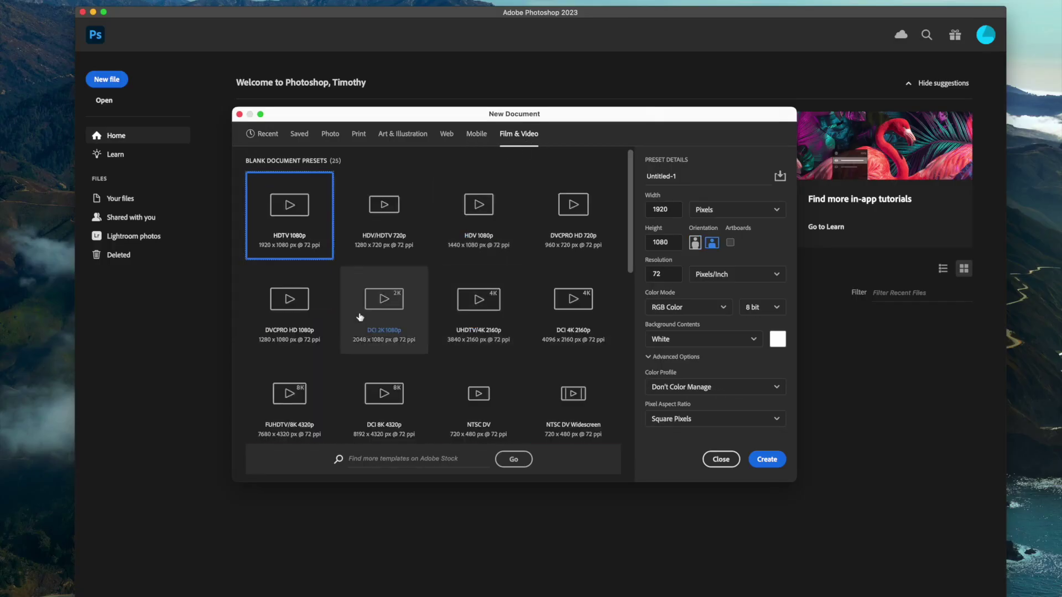
left_click(694, 243)
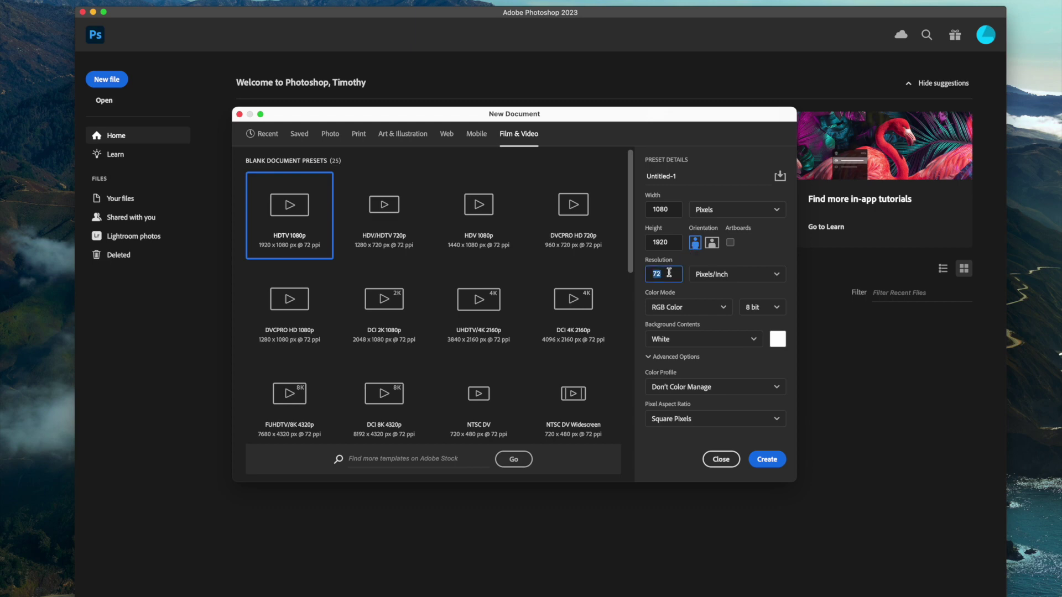
left_click(776, 466)
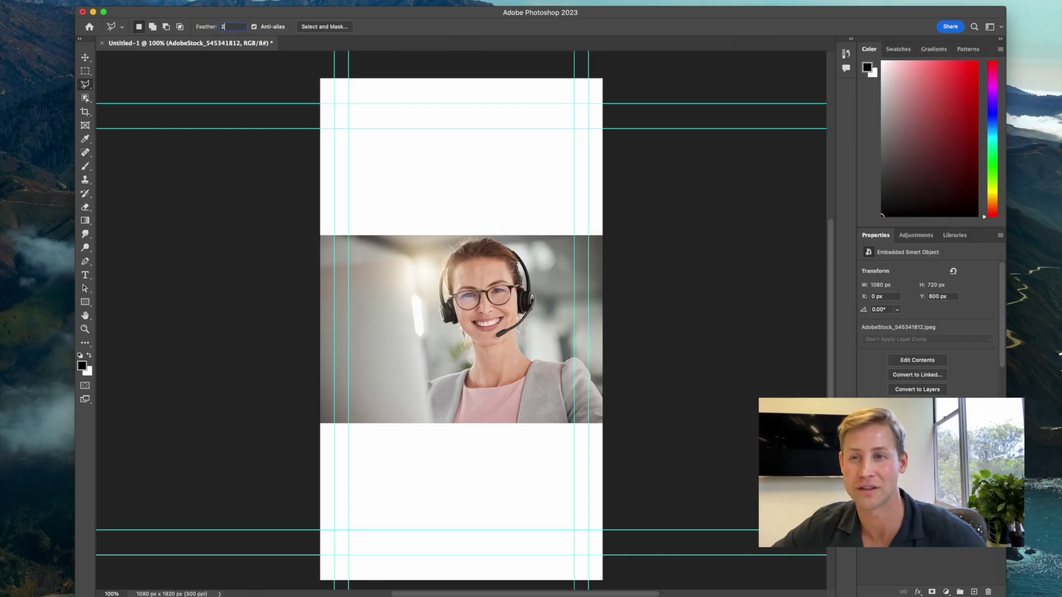
Trace a Polygonal Lasso outline around the headset woman, down to the photo's bottom edge.
scroll(427, 322, "up", 3)
left_click(427, 321)
left_click(421, 279)
left_click(427, 232)
left_click(441, 191)
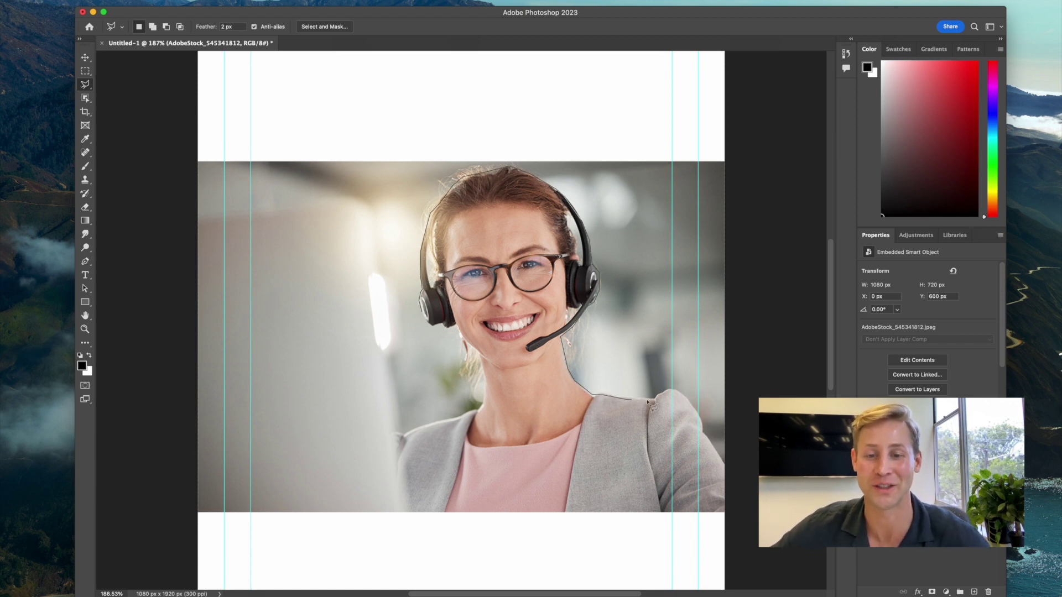
left_click(395, 512)
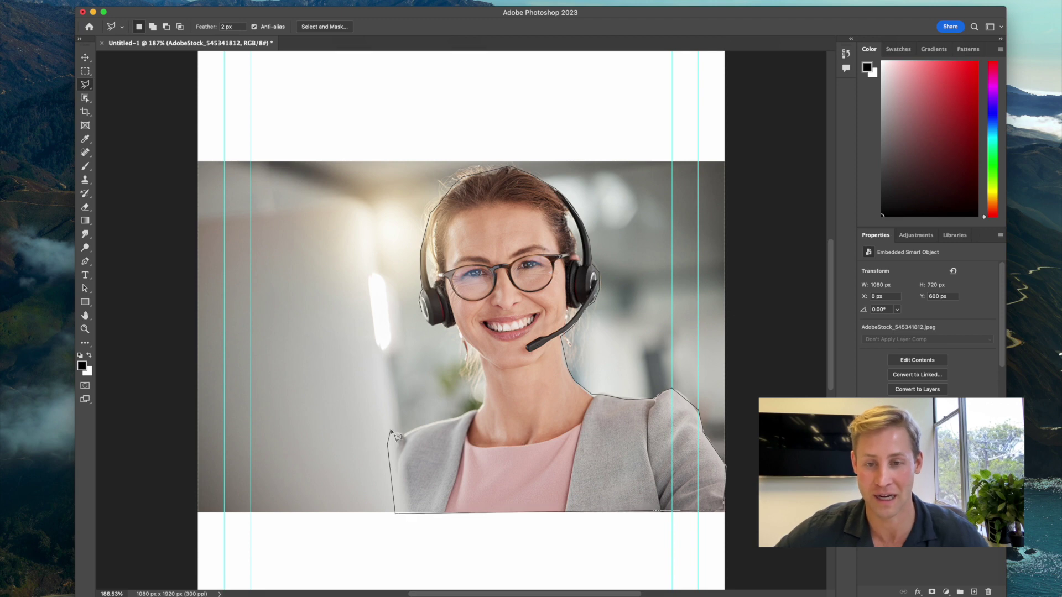
left_click(432, 327)
Copy the cut-out woman onto Layer 1, then enlarge and move her to the canvas bottom.
key("super+j")
key("super+t")
key("super+minus")
left_click_drag(447, 376, 447, 575)
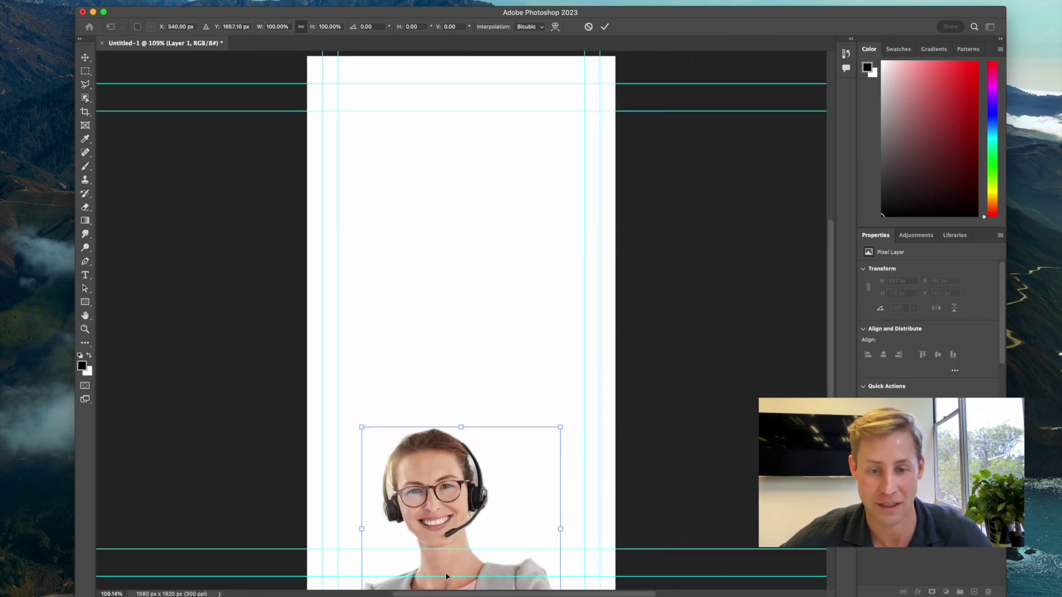
key("super+minus")
left_click_drag(374, 580, 308, 575)
key("Return")
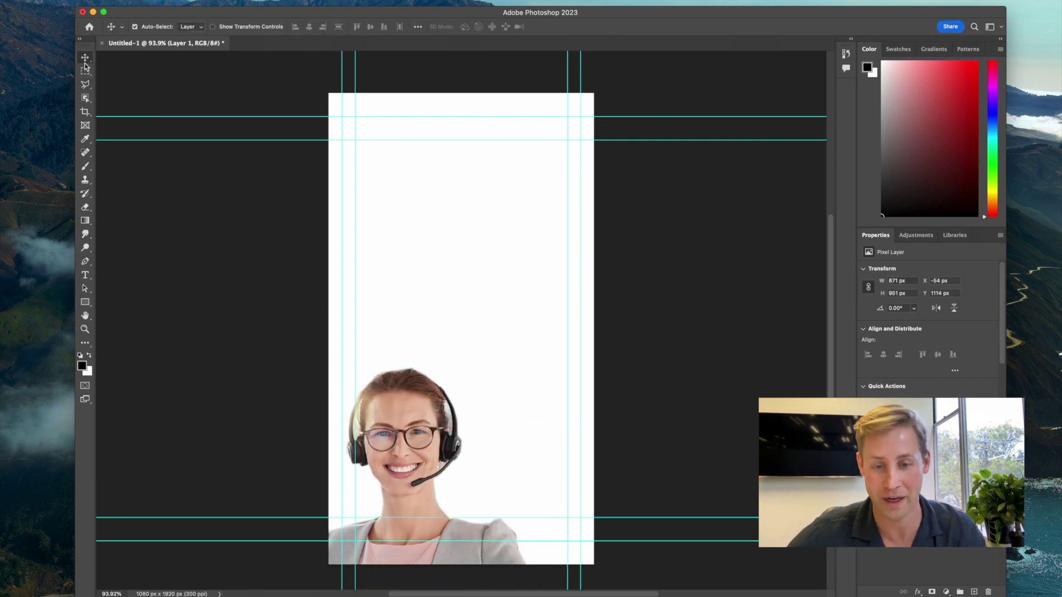
Add the centred two-line question “Do you have a ‘work’ voice when speaking to clients?” above her.
left_click(84, 275)
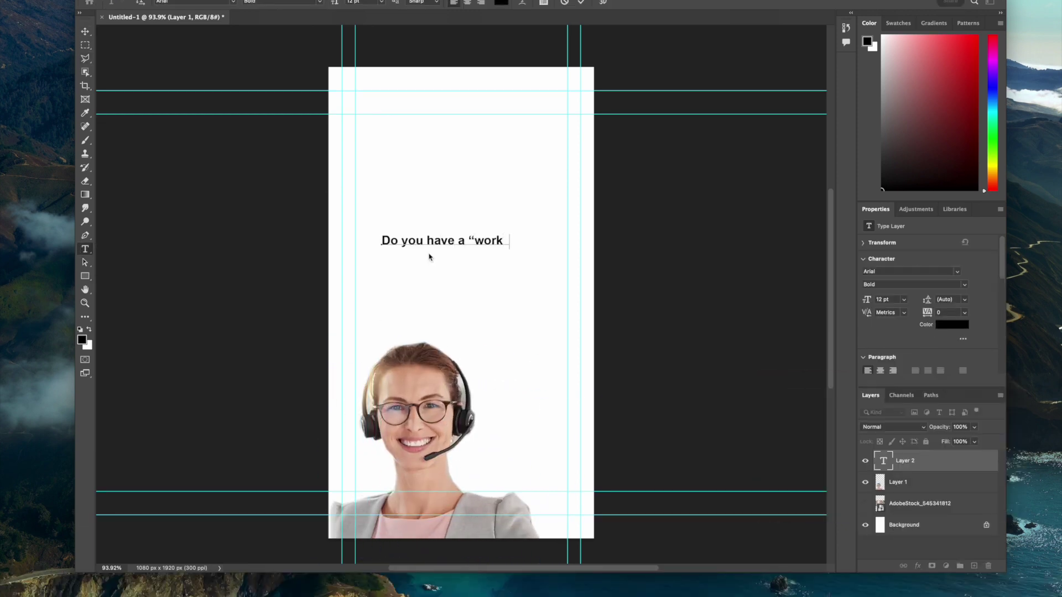
type("\" voice")
key("Return")
type("when speaking to clients?")
key("super+a")
key("super+shift+c")
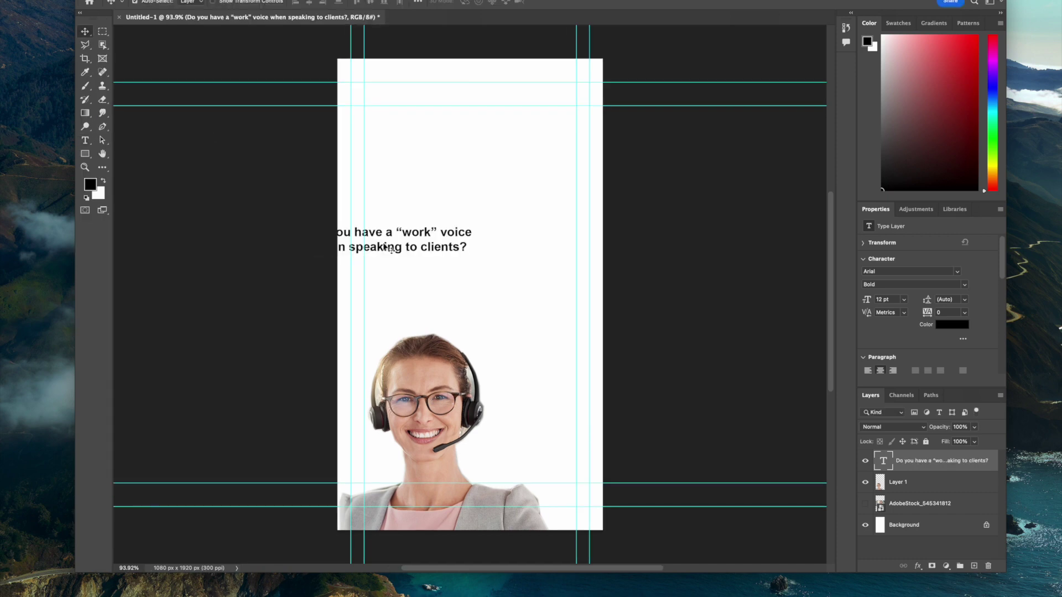
left_click_drag(420, 238, 503, 173)
Set the question text size to 16 pt and commit the edit.
double_click(883, 461)
left_click(357, 3)
type("20")
key("Return")
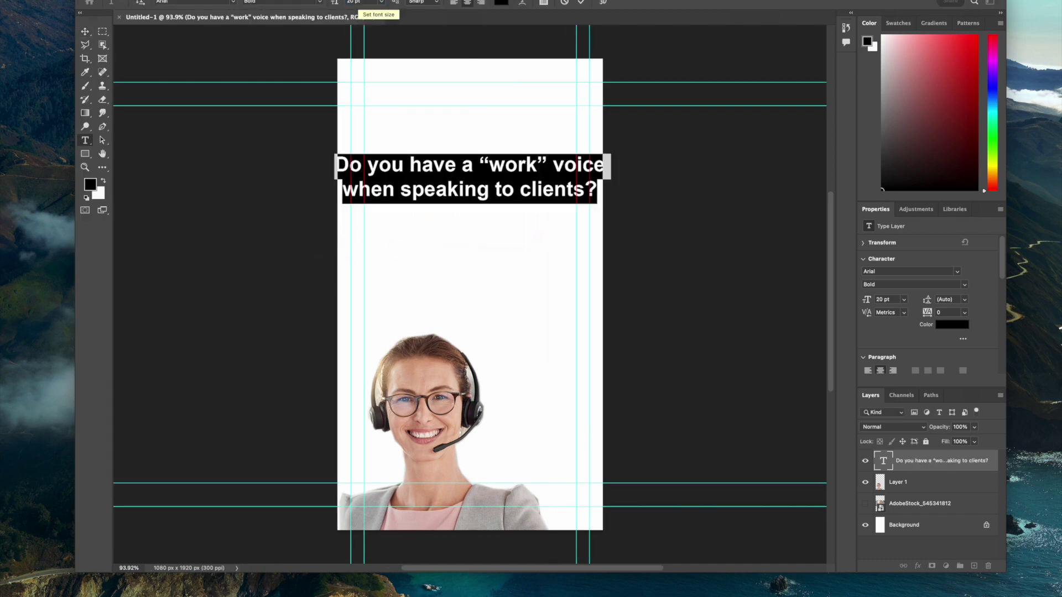
type("16")
key("Return")
left_click(84, 31)
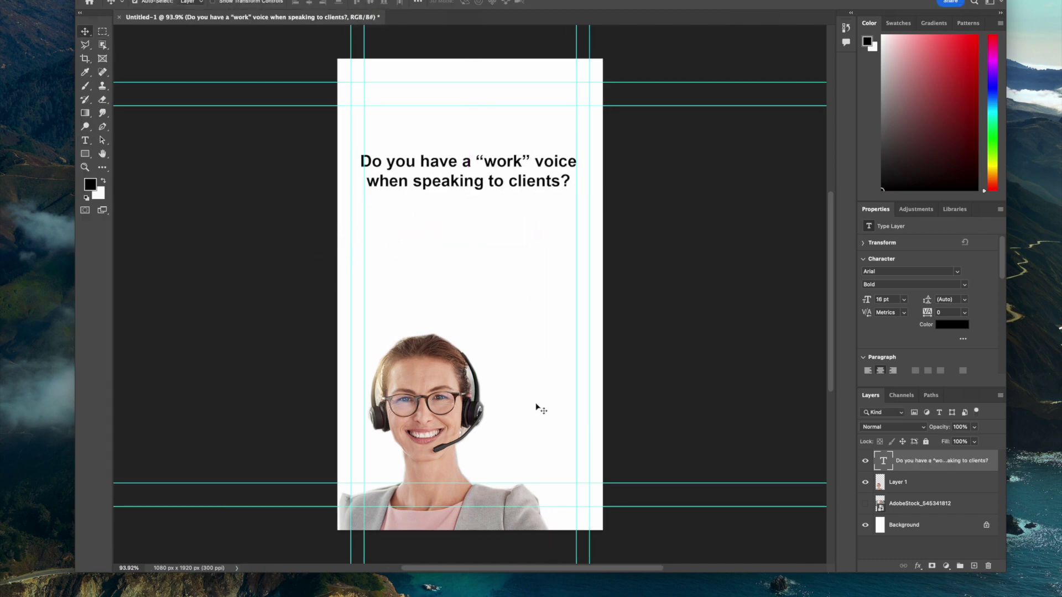
Open File > Export > Export As for the artboard.
left_click(89, 4)
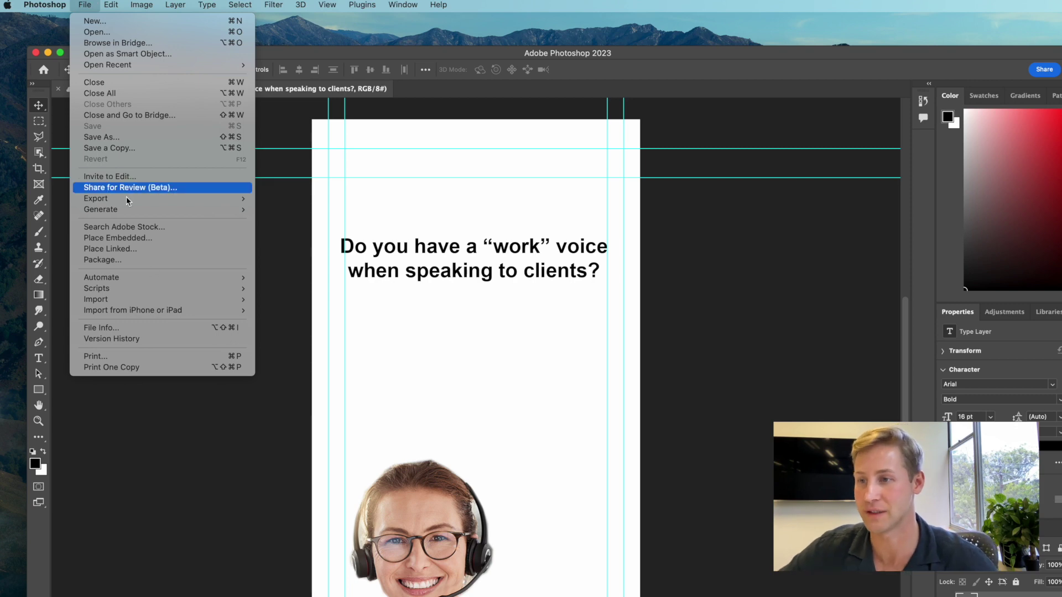
mouse_move(128, 198)
left_click(275, 213)
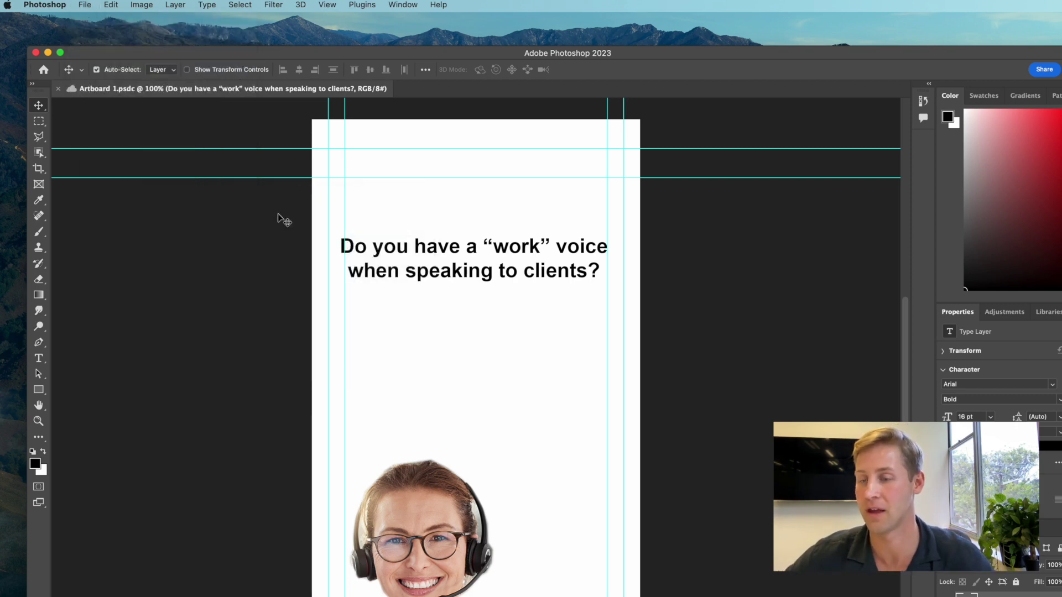